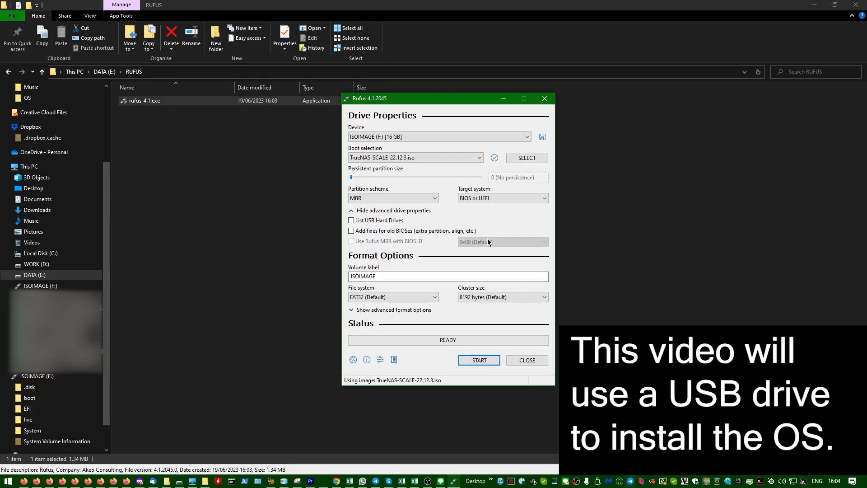
Write TrueNAS-SCALE-22.12.3.iso to the 16 GB USB drive in ISO Image mode, downloading the matching Grub file, and close Rufus.
click(486, 360)
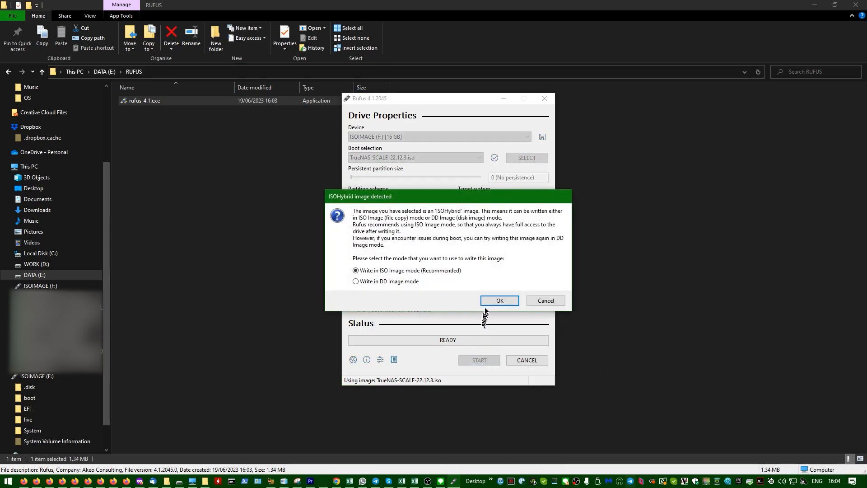
click(486, 306)
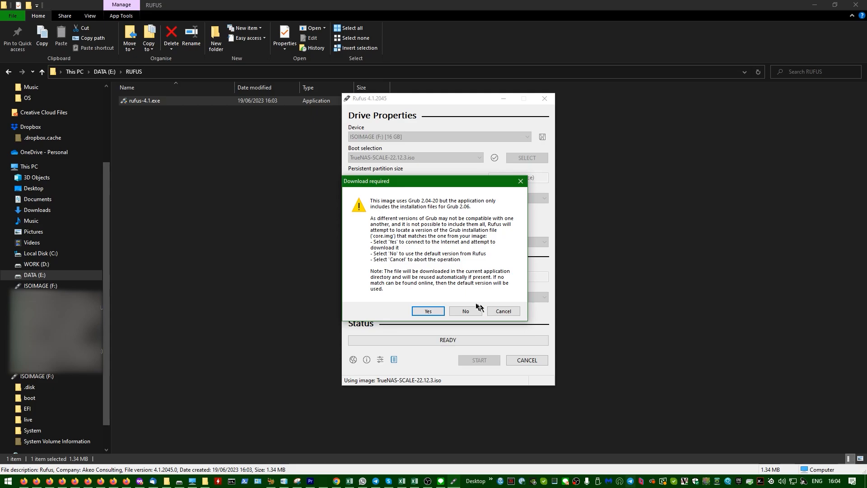
click(428, 311)
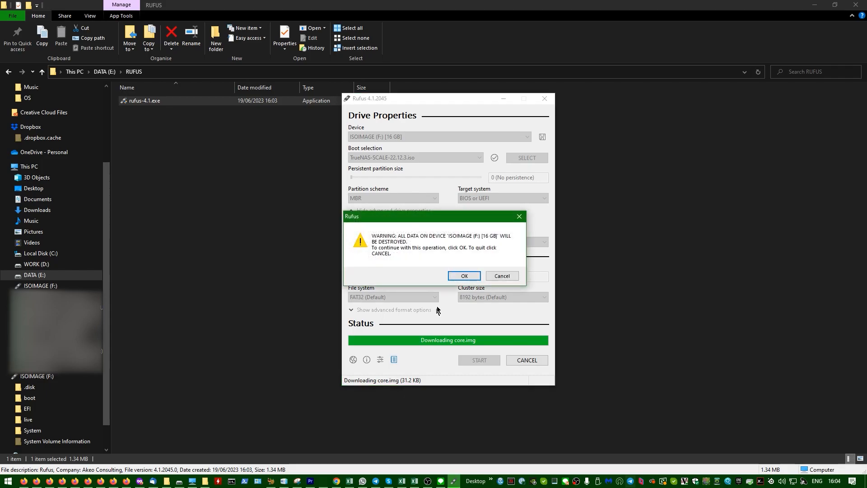
click(464, 276)
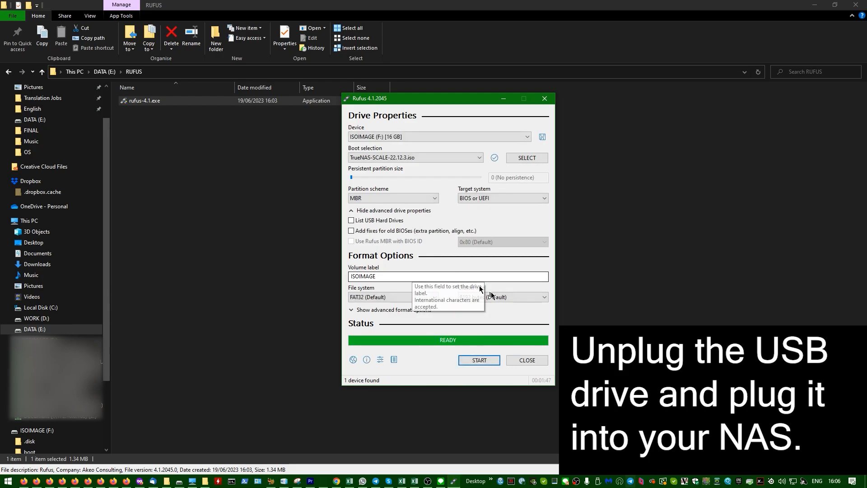
click(533, 361)
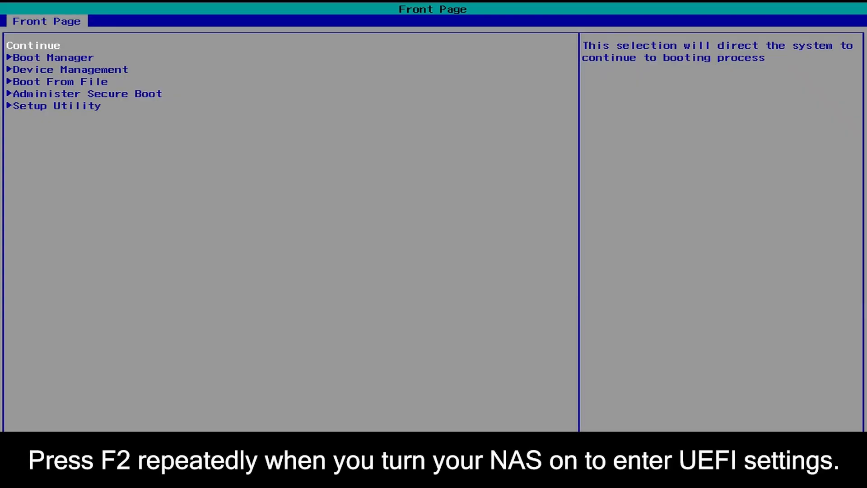
Enter the Setup Utility from the NAS firmware's Front Page.
key(Down)
key(Down)
key(Down)
key(Down)
key(Down)
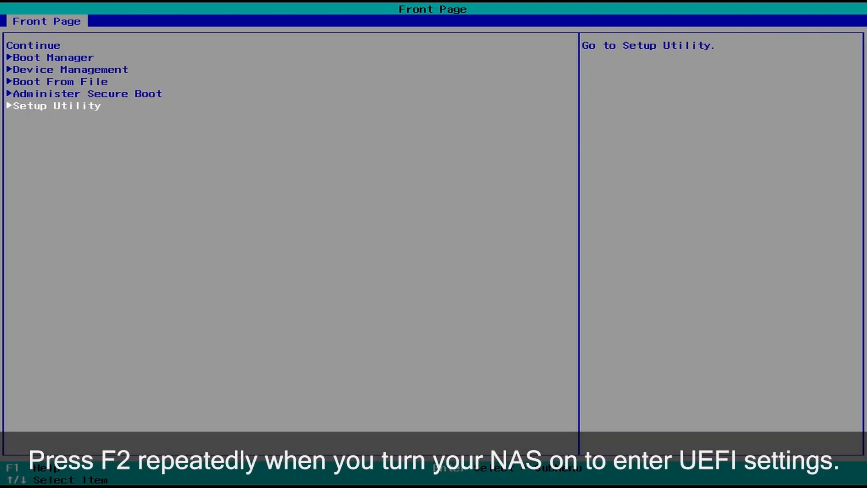
key(Return)
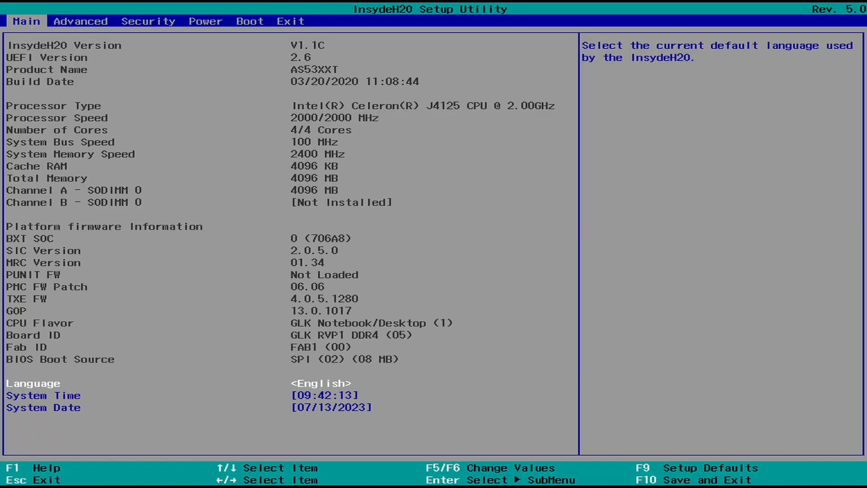
Open the SCC Configuration settings within the advanced South Cluster Configuration.
key(Right)
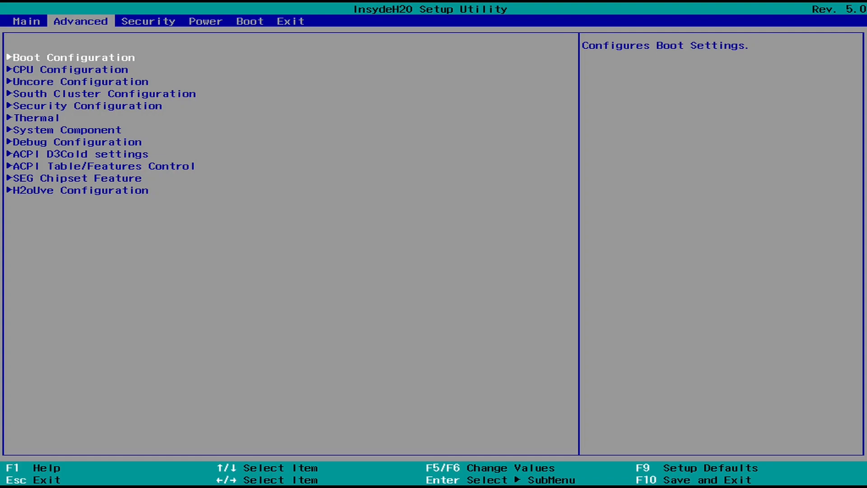
key(Down)
key(Down)
key(Down)
key(Return)
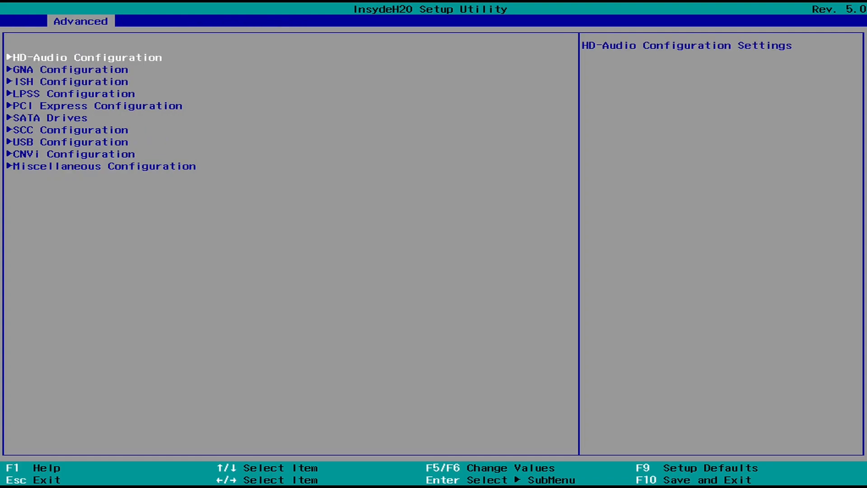
key(Down)
key(Down)
key(Down)
key(Down)
key(Down)
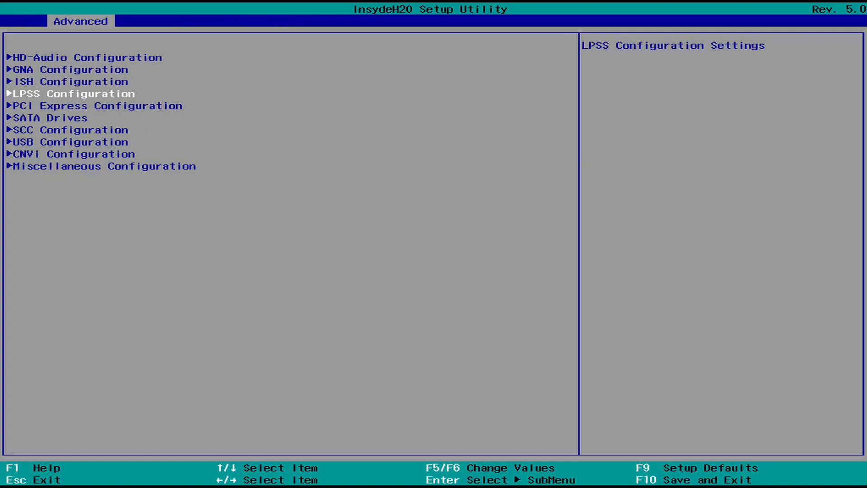
key(Down)
key(Return)
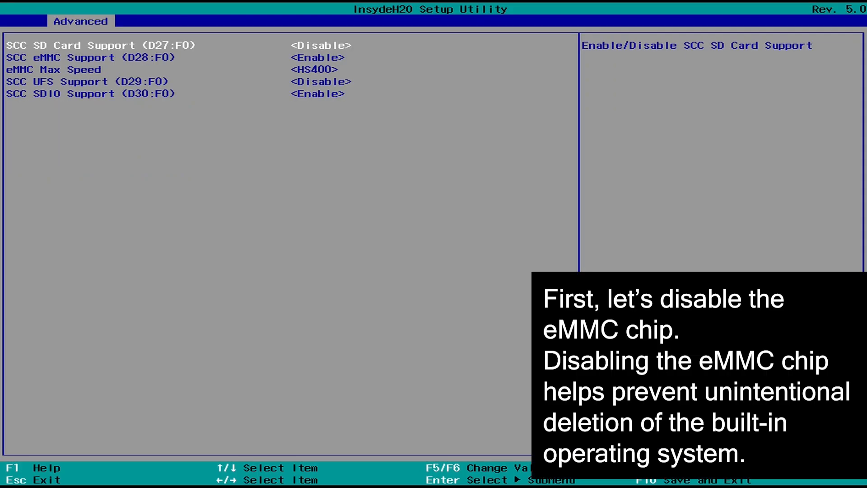
Set SCC eMMC Support (D28:F0) to Disable and return to the main list of advanced settings.
key(Down)
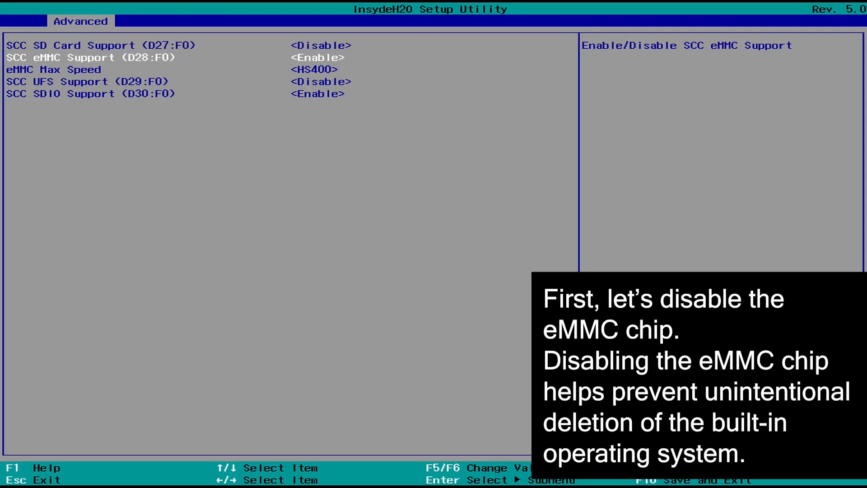
key(Return)
key(Up)
key(Escape)
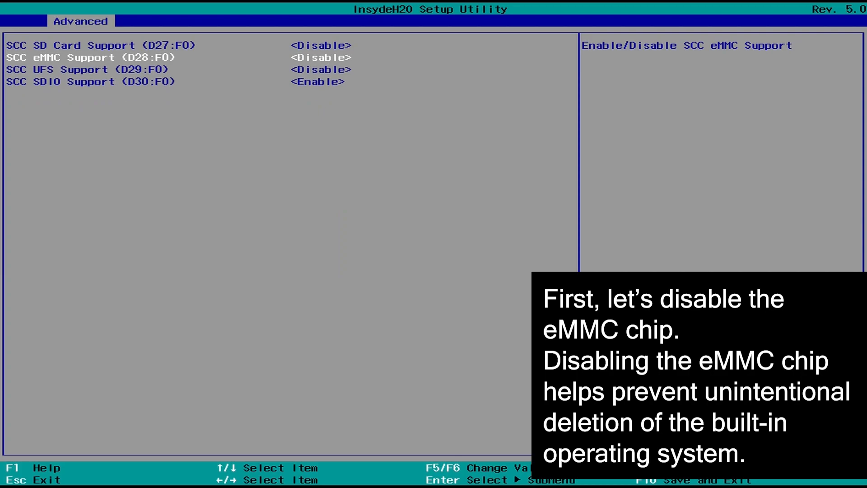
key(Escape)
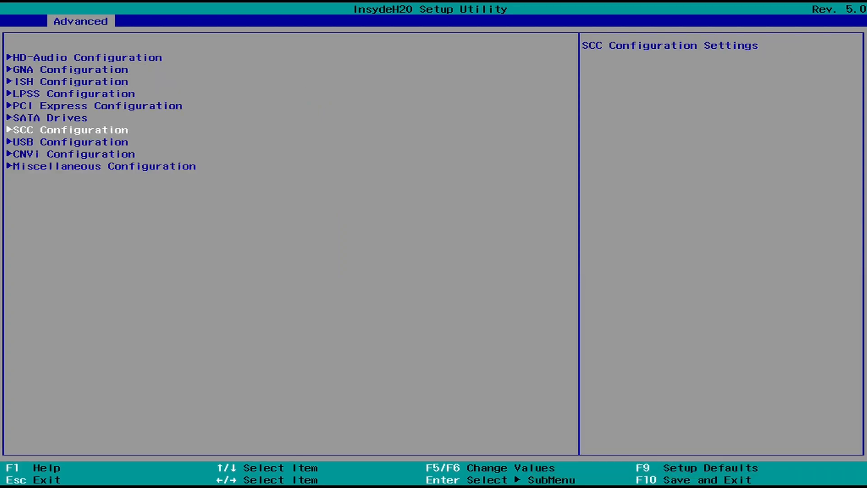
key(Escape)
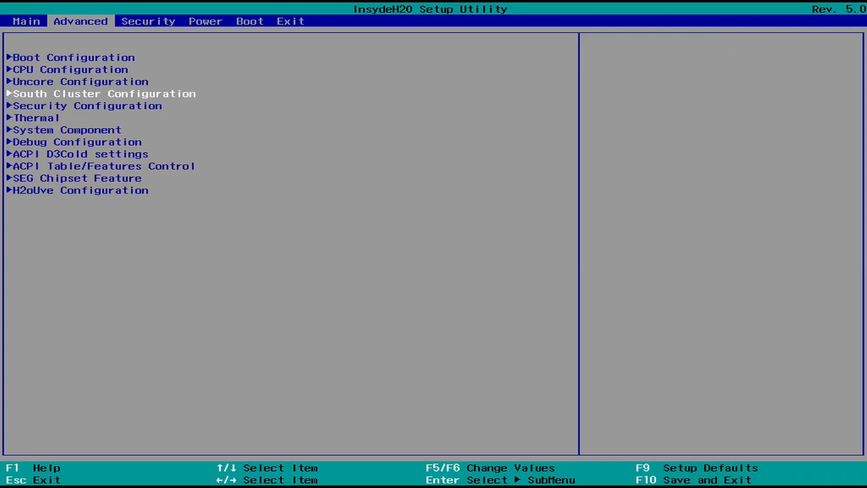
Open the Boot Type Order list in the boot settings.
key(Right)
key(Right)
key(Right)
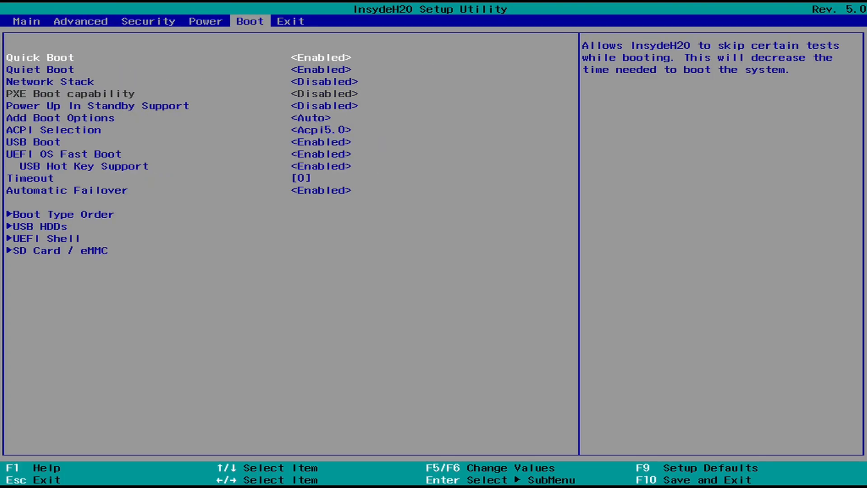
key(Down)
key(Down)
key(Down)
key(Down)
key(Down)
key(Down)
key(Down)
key(Down)
key(Down)
key(Down)
key(Down)
key(Return)
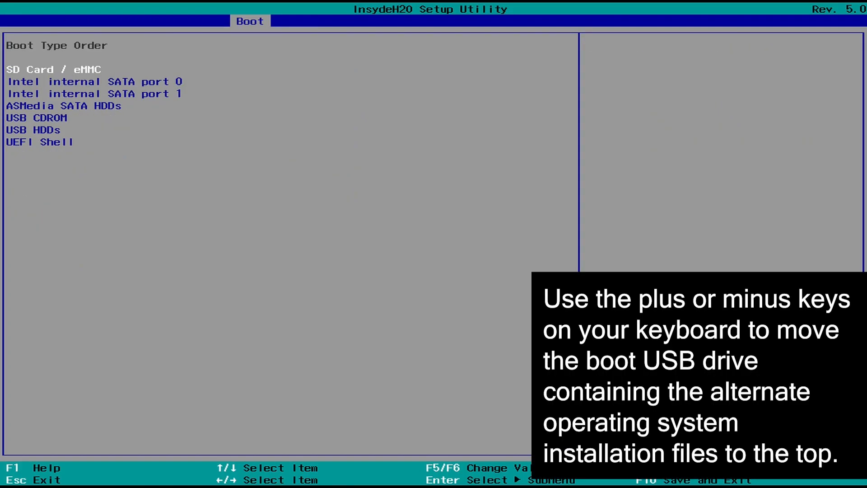
Move USB HDDs to first place in the boot type order and return to the boot settings.
key(Down)
key(Down)
key(Down)
key(Down)
key(Down)
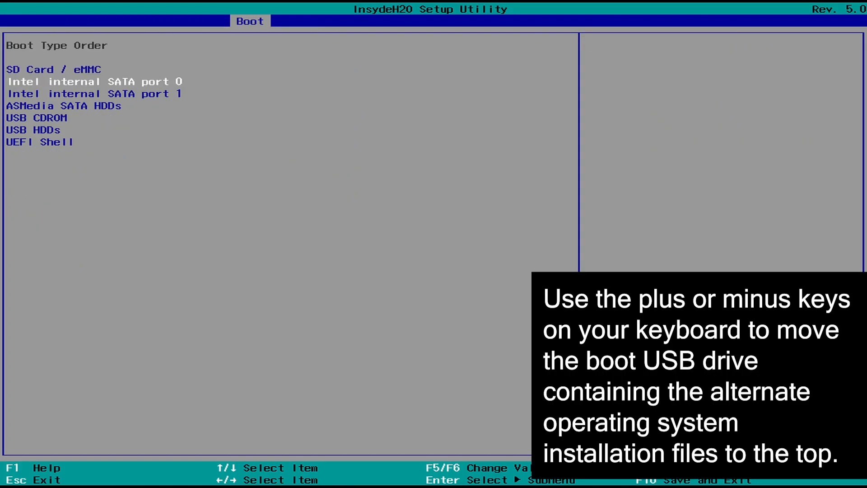
key(plus)
key(plus)
key(plus)
key(plus)
key(plus)
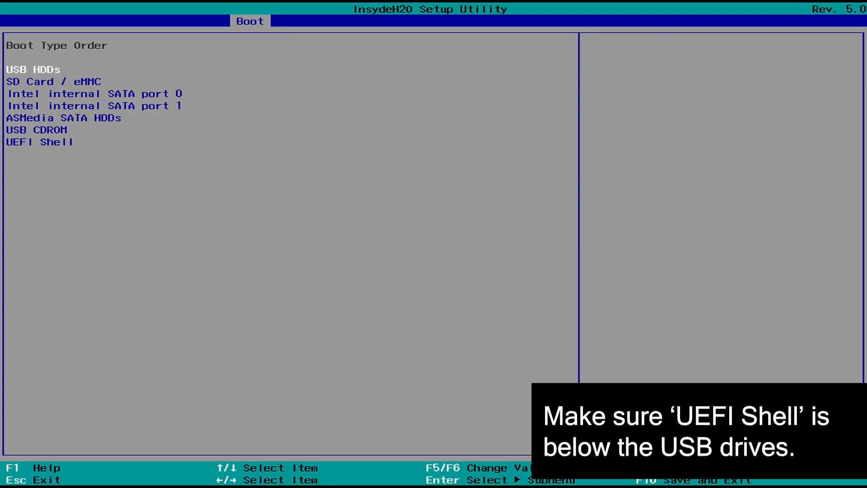
key(Escape)
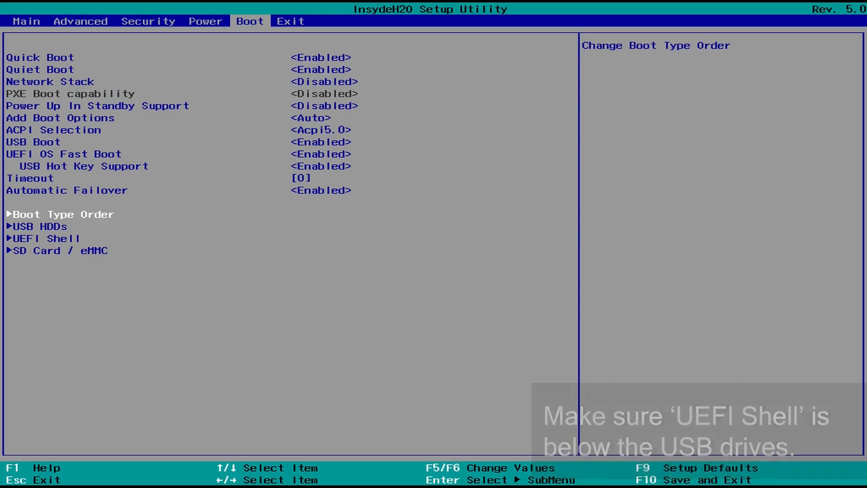
Exit the setup utility with the changes saved and restart the NAS.
key(Right)
key(Return)
key(Return)
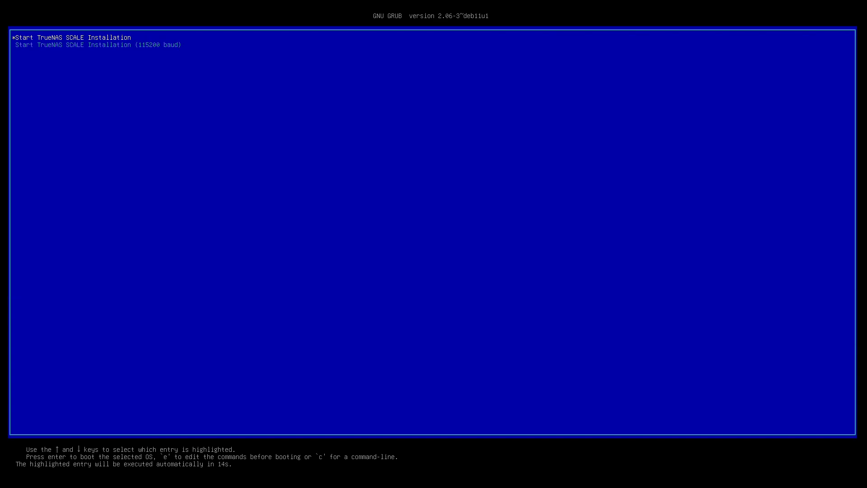
Start the TrueNAS SCALE installation, choose Install/Upgrade and accept continuing with less than the recommended RAM.
key(Return)
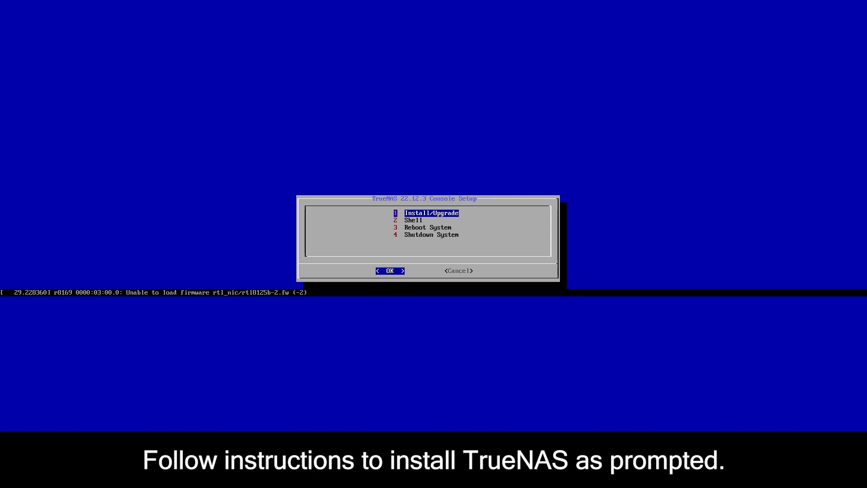
key(Return)
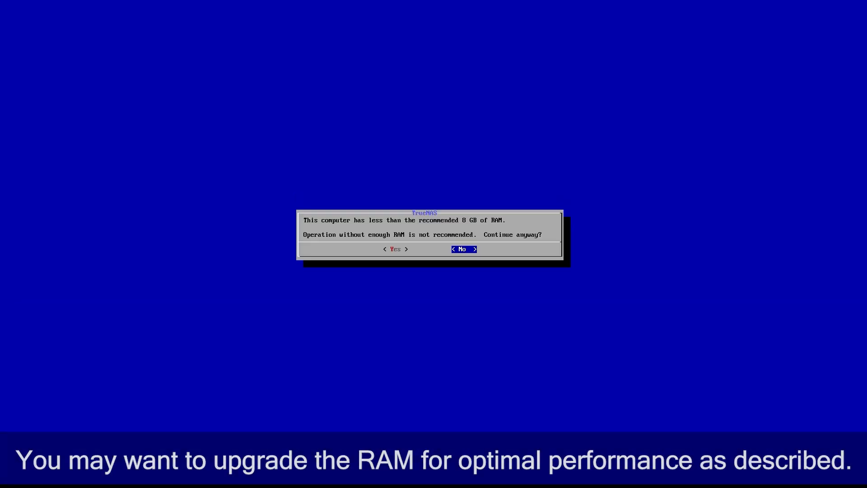
key(Left)
key(Return)
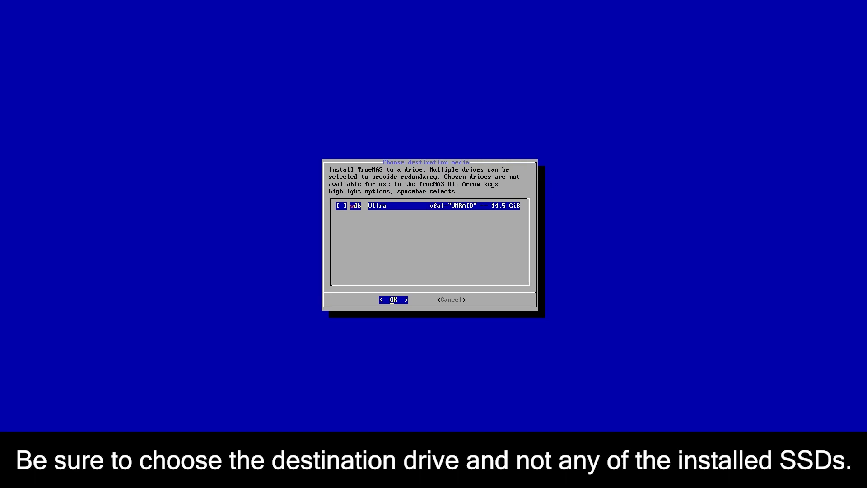
Choose the 14.5 GiB sdb Ultra drive as the installation destination and agree to erase it.
key(space)
key(Return)
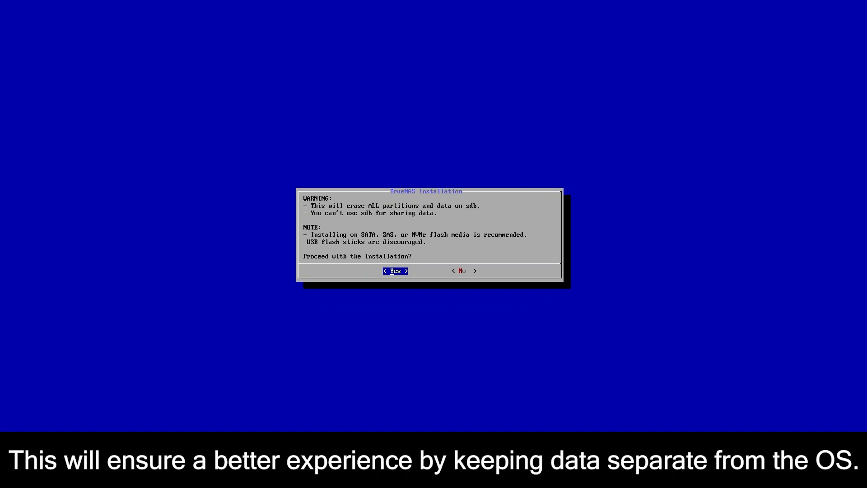
key(Return)
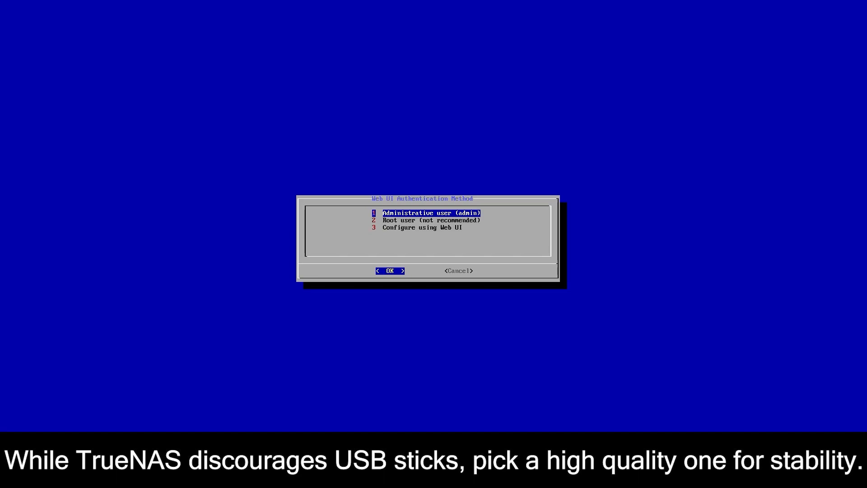
Choose the Administrative user (admin) authentication method and enter and confirm the admin account password.
key(Return)
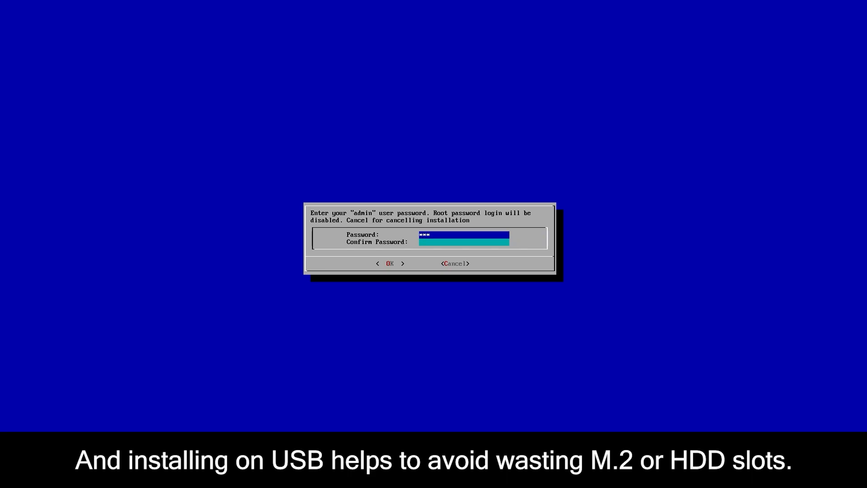
text(**)
key(Tab)
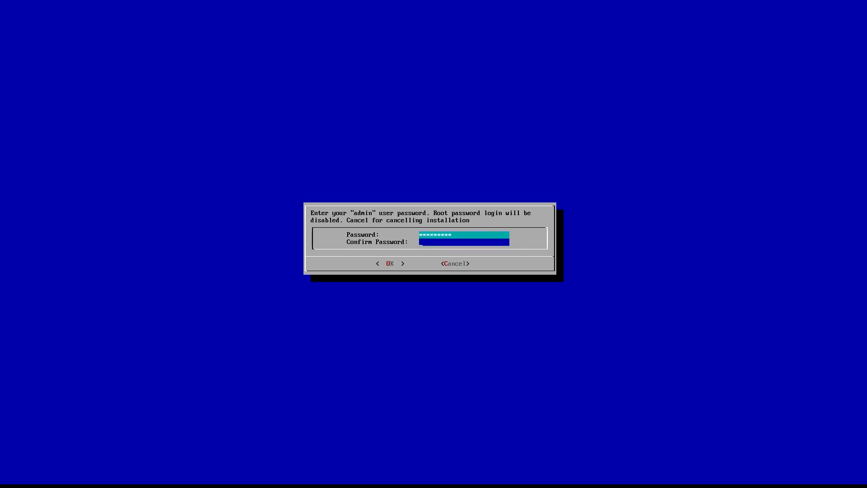
text(*********)
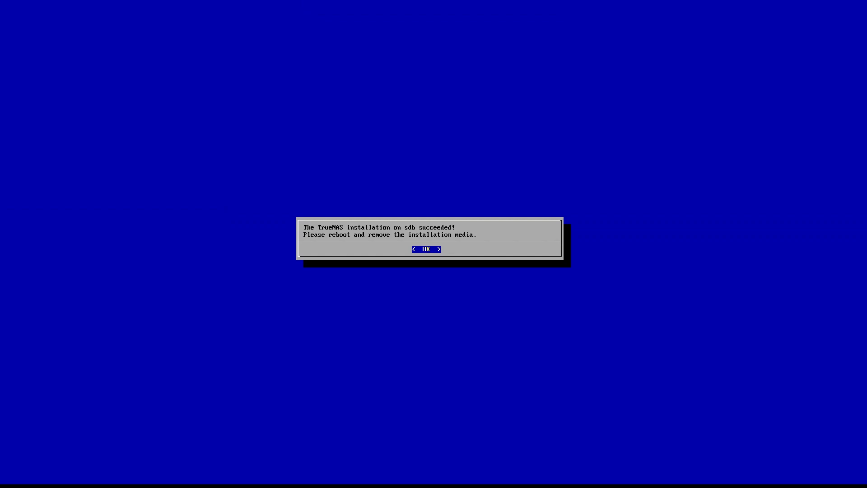
Close the finished installation, reboot the system and boot TrueNAS Scale GNU/Linux 22.12.3.
key(Return)
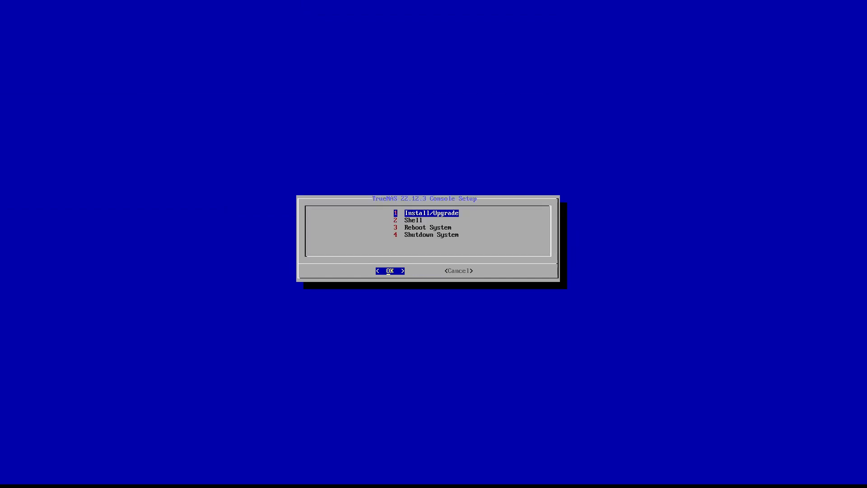
key(Down)
key(Down)
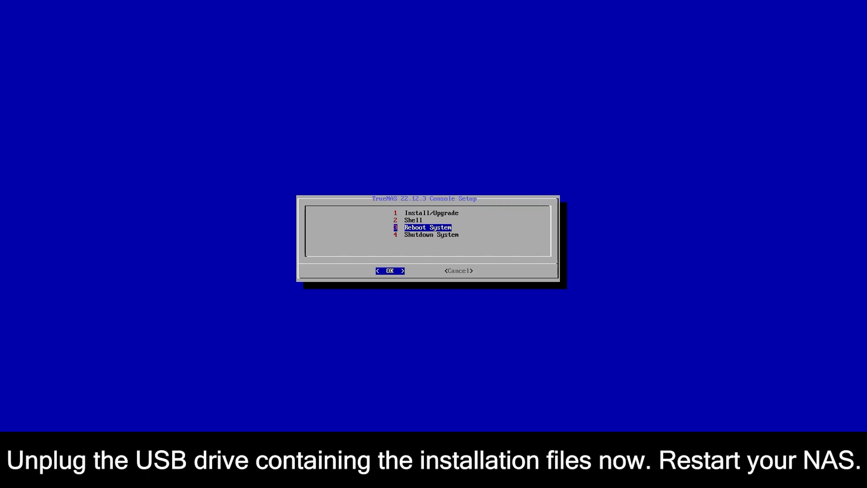
key(Return)
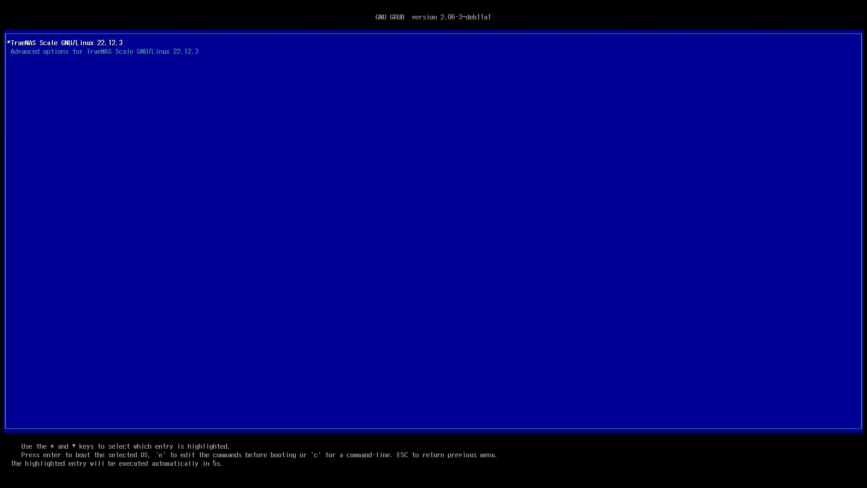
key(Return)
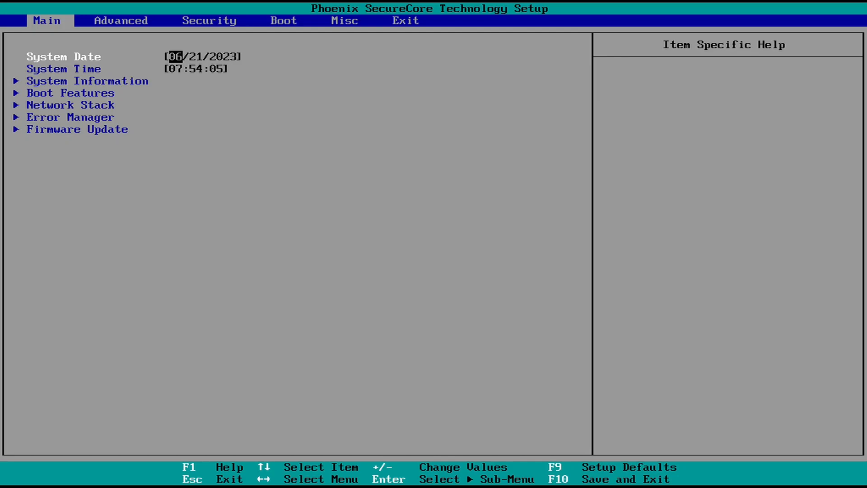
Load the setup defaults in the Phoenix SecureCore firmware setup and accept the default configuration.
key(Right)
key(Right)
key(Right)
key(Right)
key(Down)
key(Down)
key(Down)
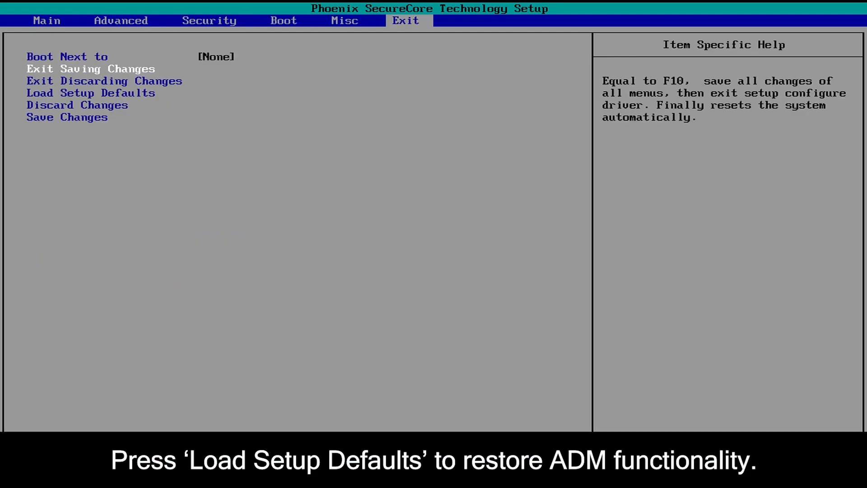
key(Return)
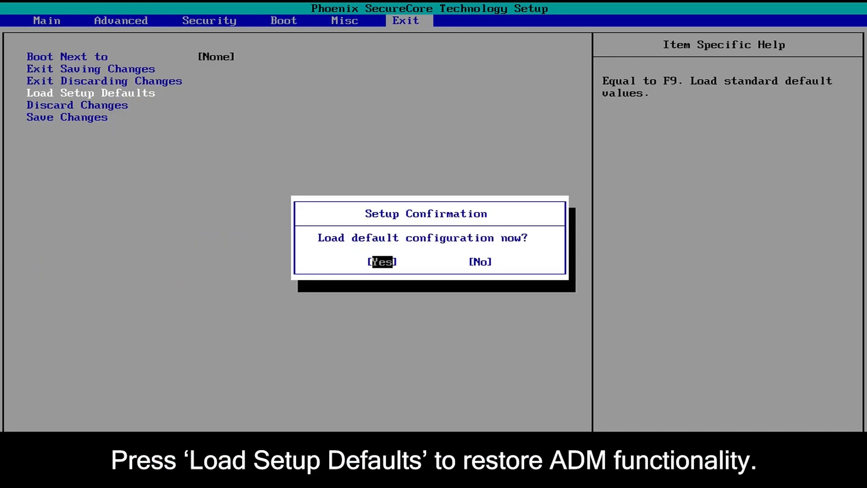
key(Return)
Exit the firmware setup with the default configuration saved.
key(Down)
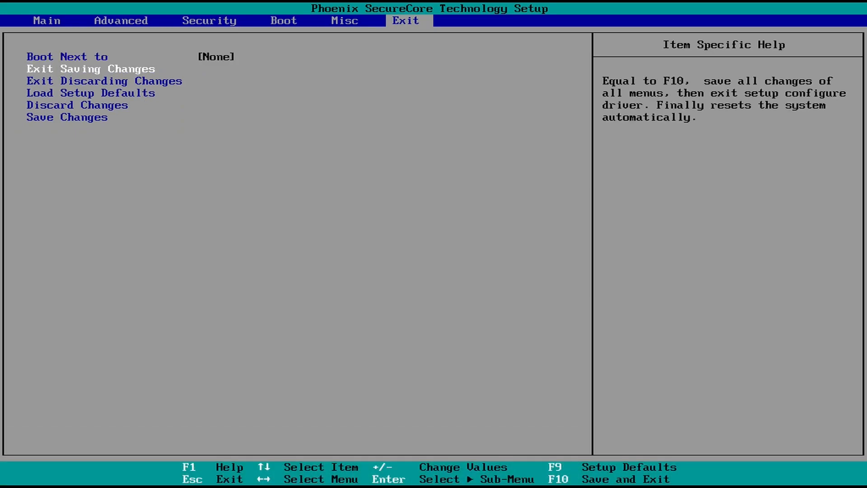
key(Return)
key(Return)
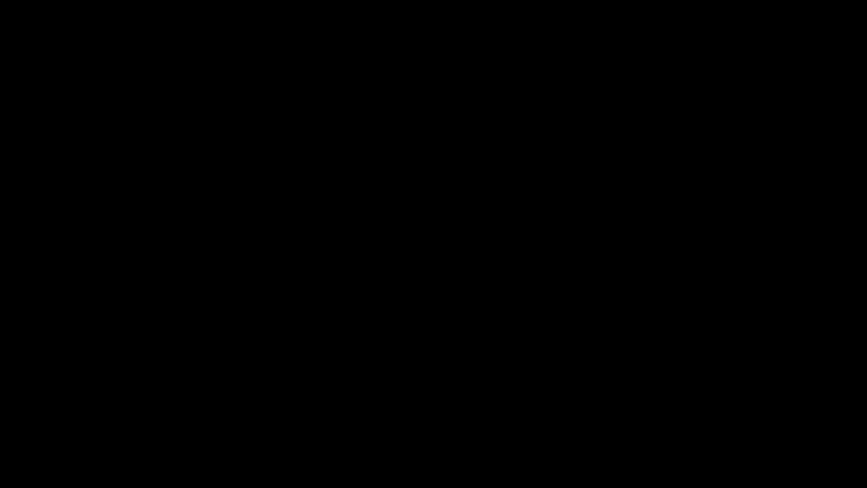